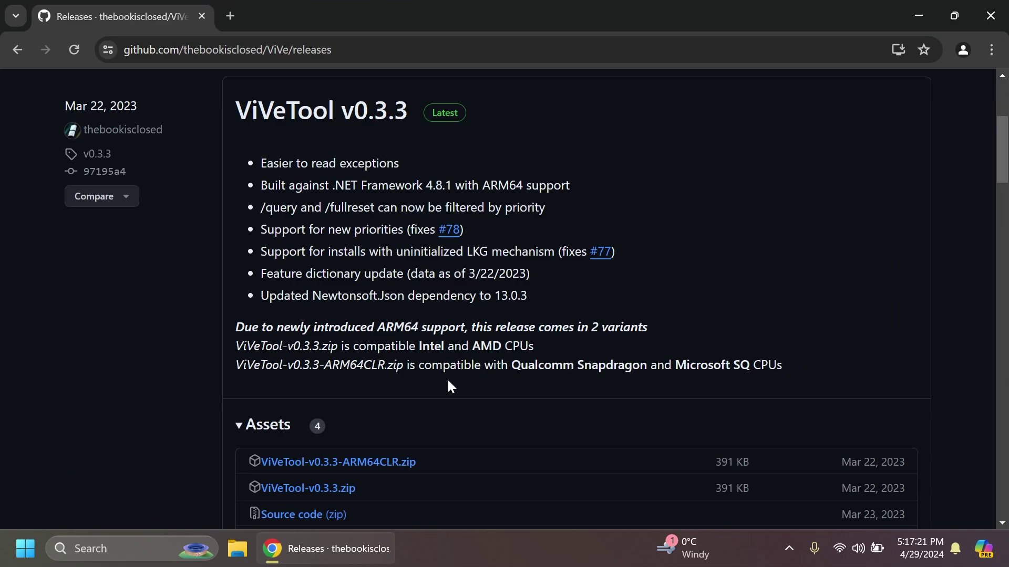
Download ViVeTool-v0.3.3.zip from the Assets list on the ViVe GitHub releases page.
click(311, 493)
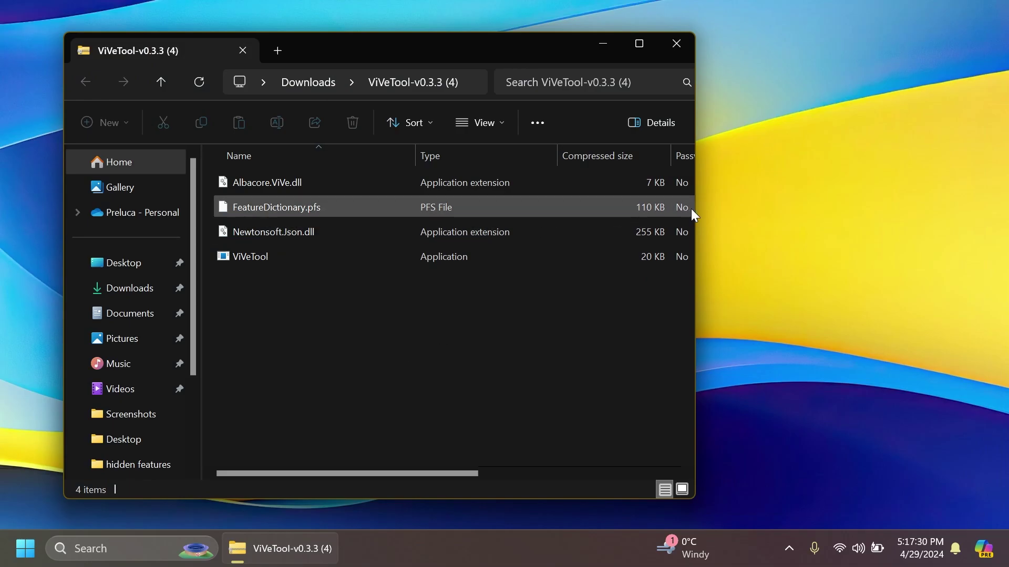
Start extracting the ViVeTool zip and choose C:\hidden features as the destination folder.
drag(693, 209, 868, 209)
click(581, 131)
click(660, 203)
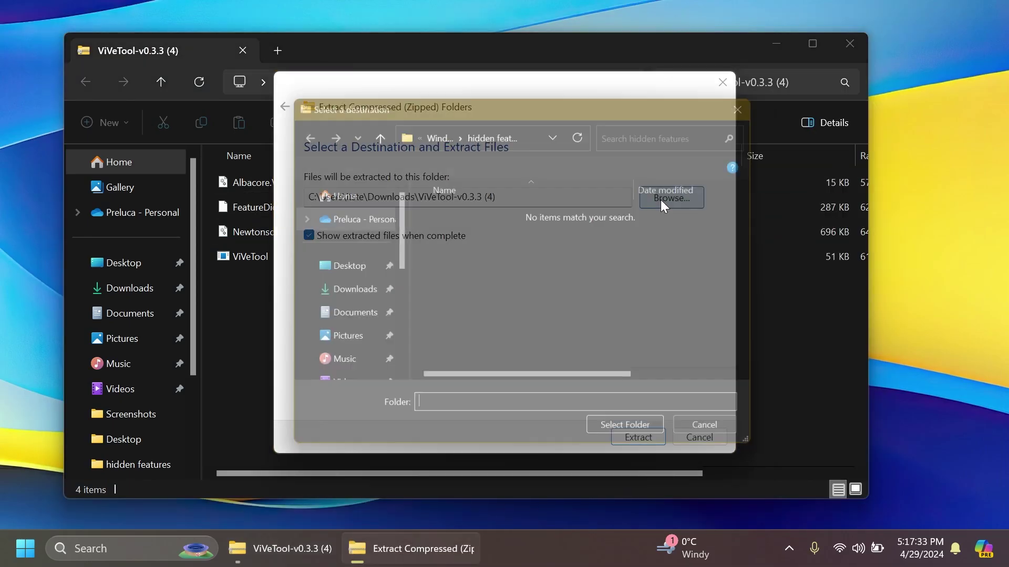
scroll(311, 300, down, 3)
scroll(311, 310, down, 2)
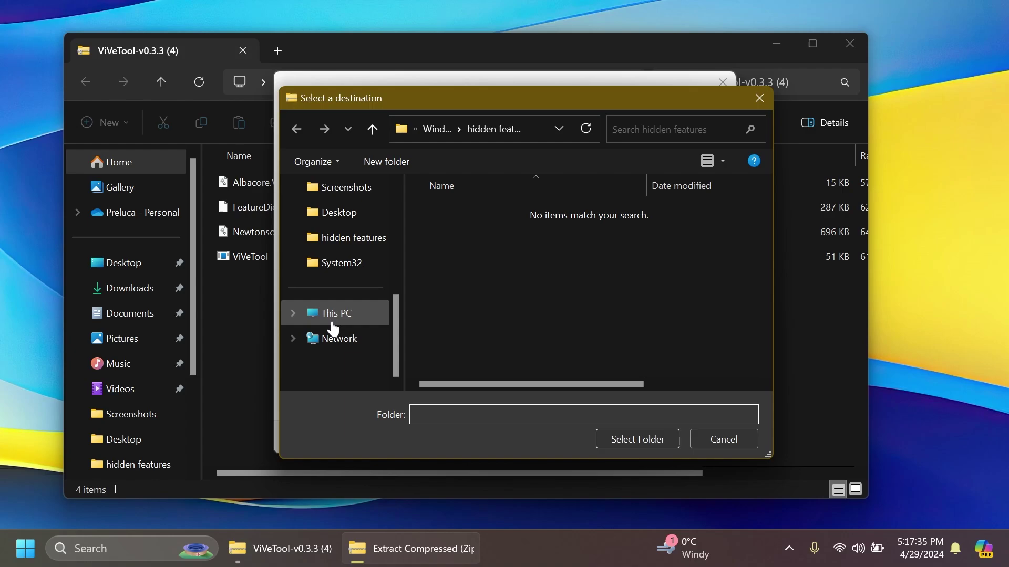
click(321, 313)
double_click(522, 228)
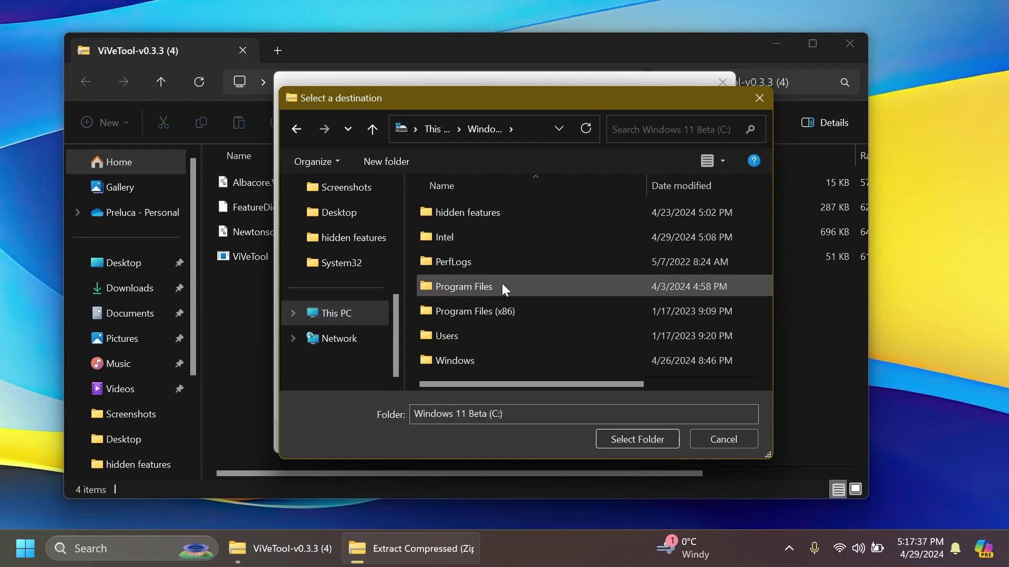
click(521, 216)
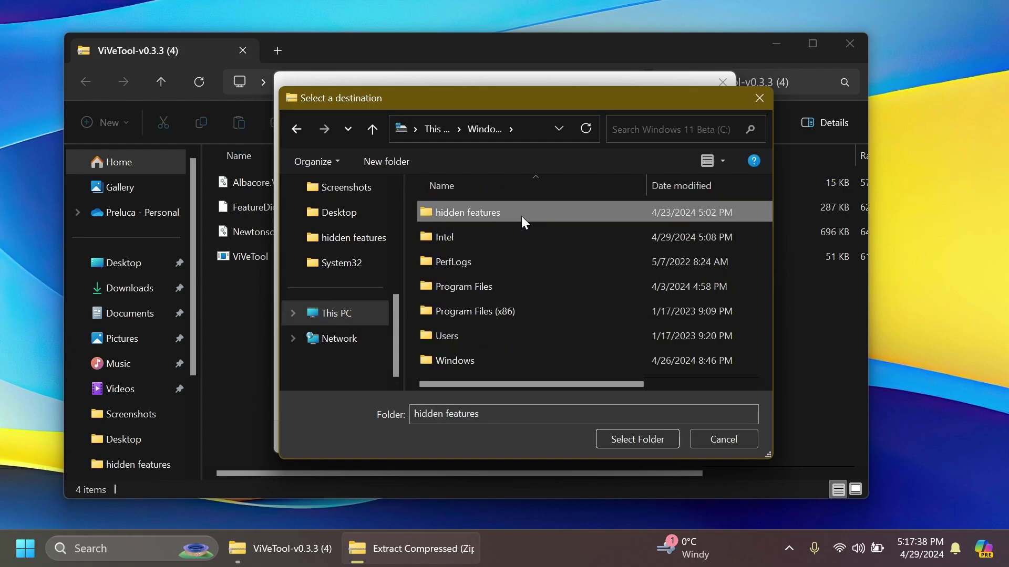
double_click(468, 213)
click(638, 439)
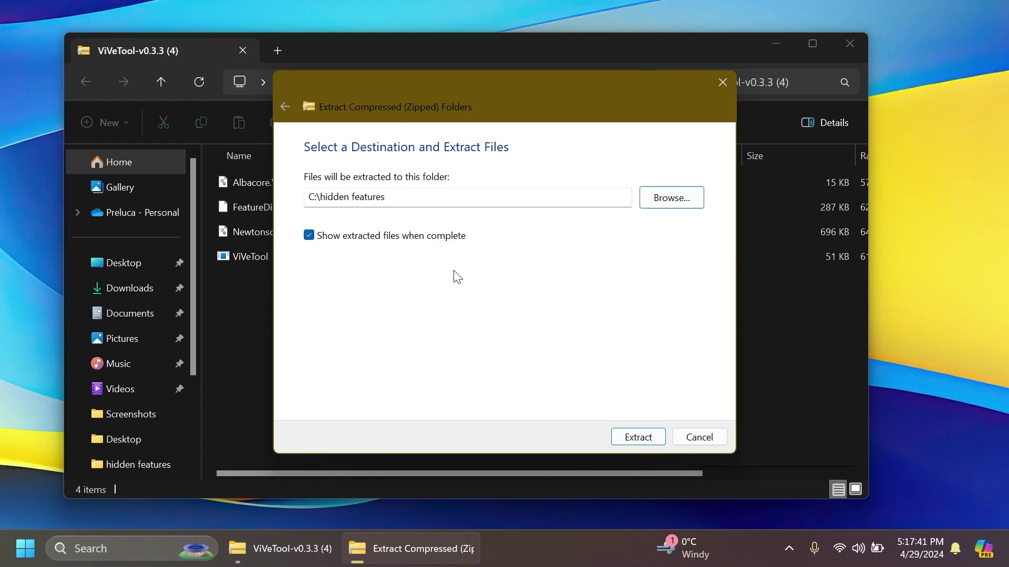
Extract into C:\hidden features, replacing existing files, then close both Explorer windows.
click(428, 203)
key(ctrl+a)
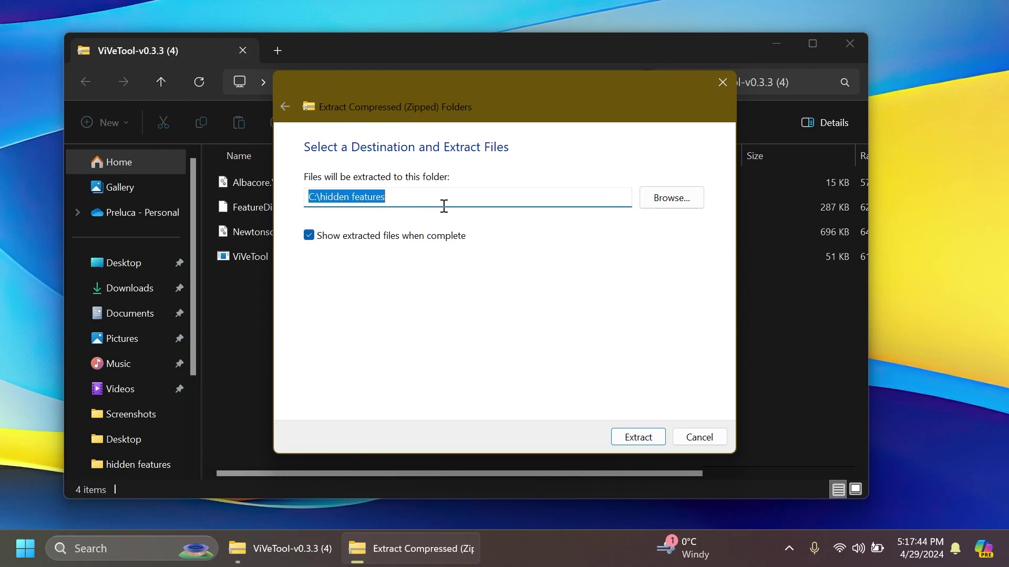
click(637, 437)
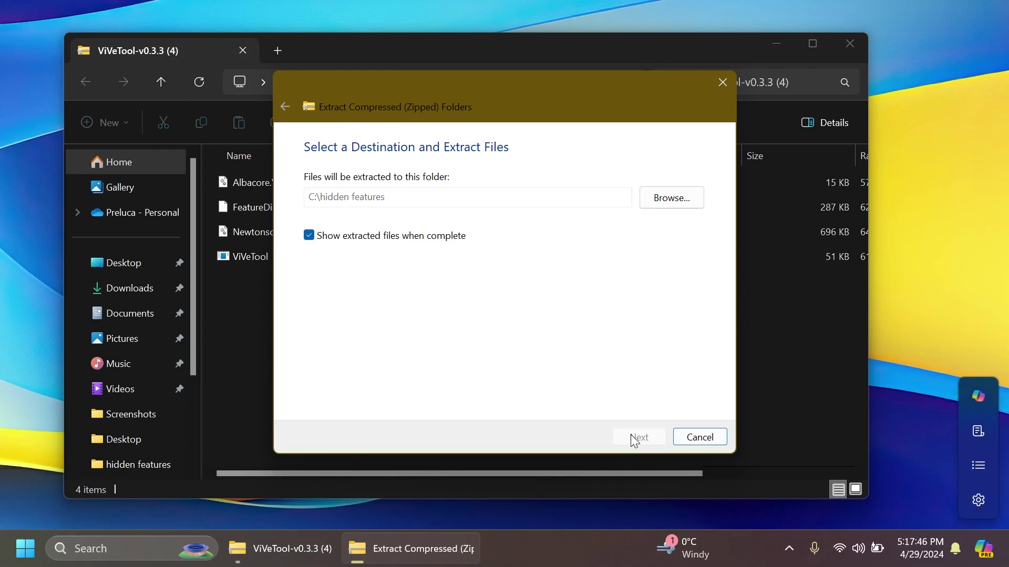
click(181, 218)
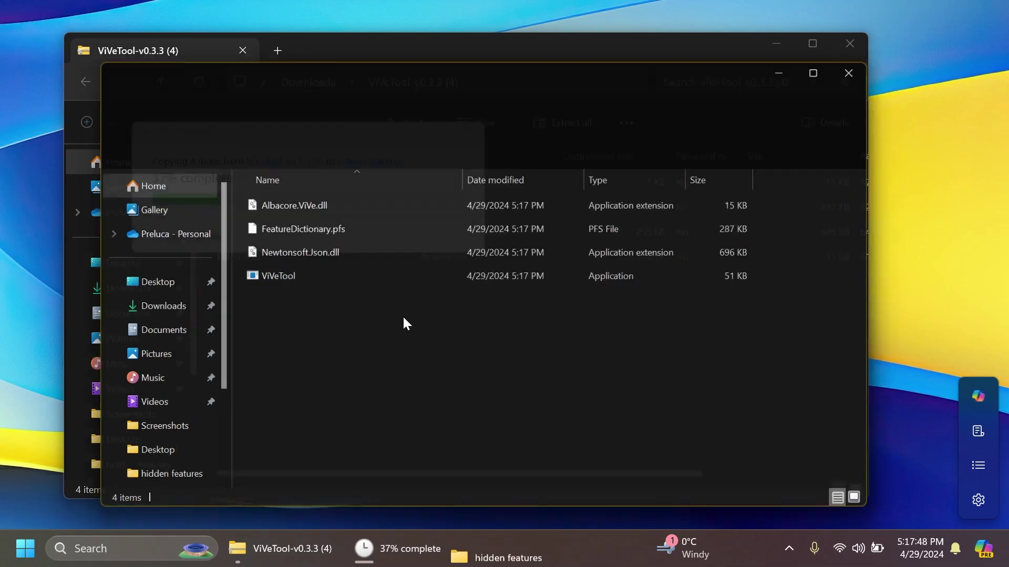
click(862, 63)
click(850, 43)
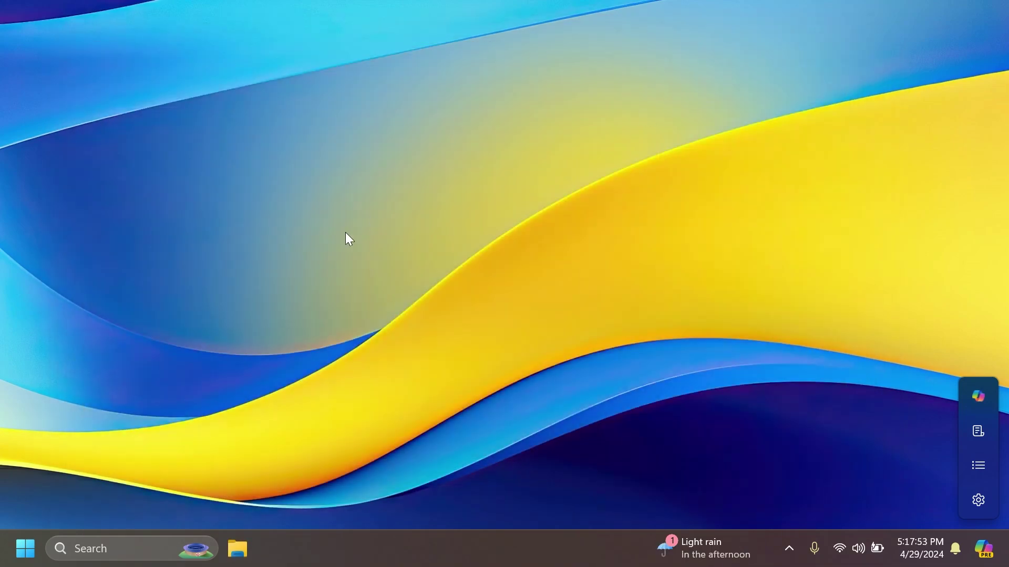
Search for cmd in Start and launch Command Prompt as administrator.
key(super)
text(cmd)
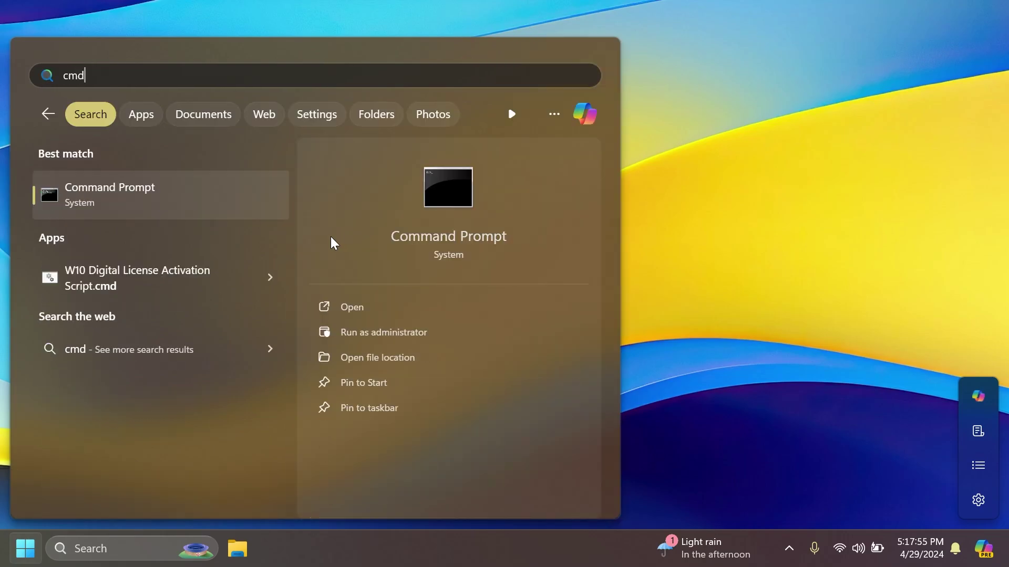
click(364, 331)
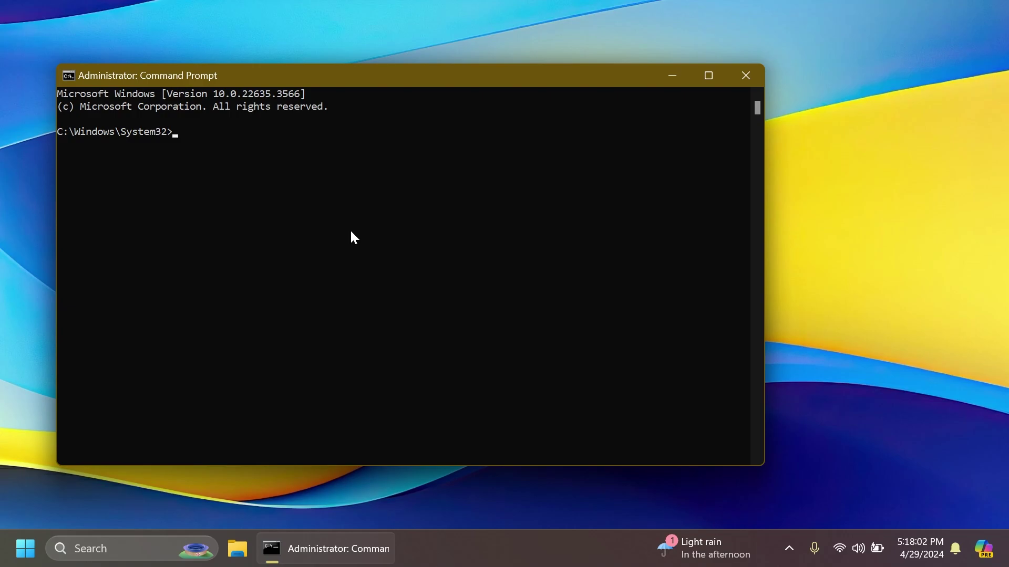
Change to C:\hidden features and run vivetool /enable /id:48433719.
text(cd C:\hidden features)
key(Return)
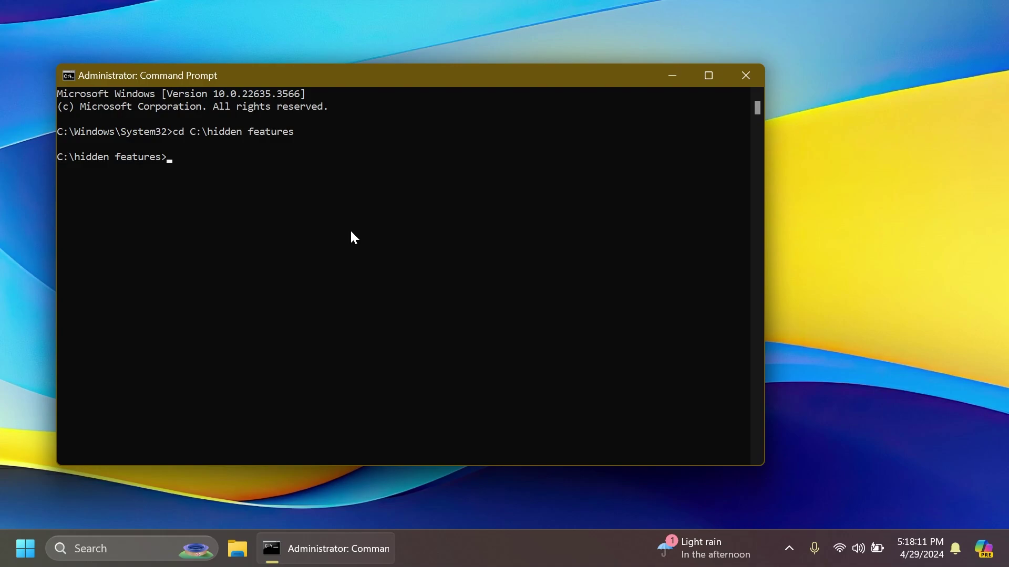
text(vivetool /e)
text(nable /id:48)
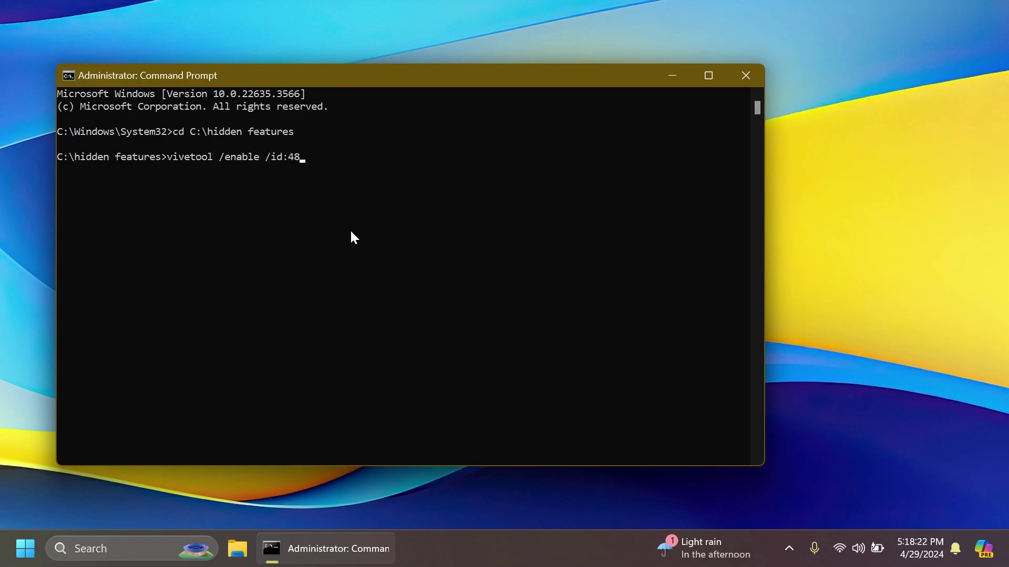
text(433719)
key(Return)
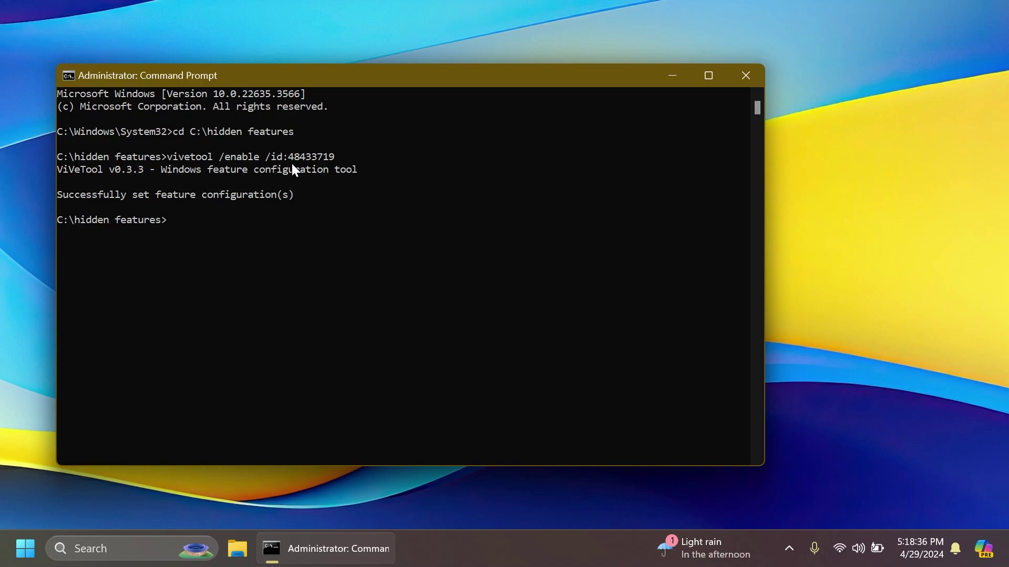
Run vivetool /enable /id:45262221 to enable the second feature ID.
text(vivetool /e)
text(nable /id:452)
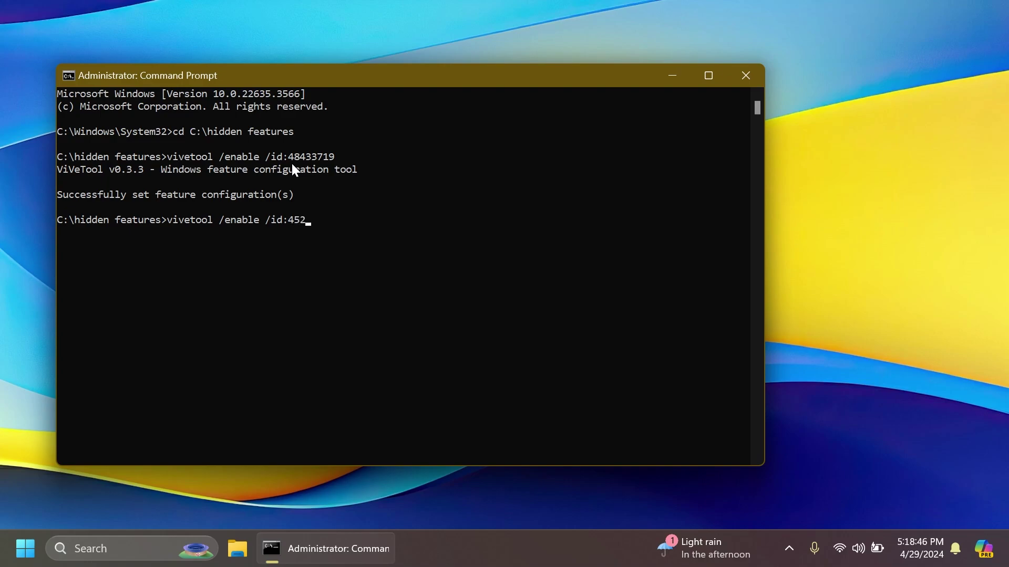
text(62221)
key(Return)
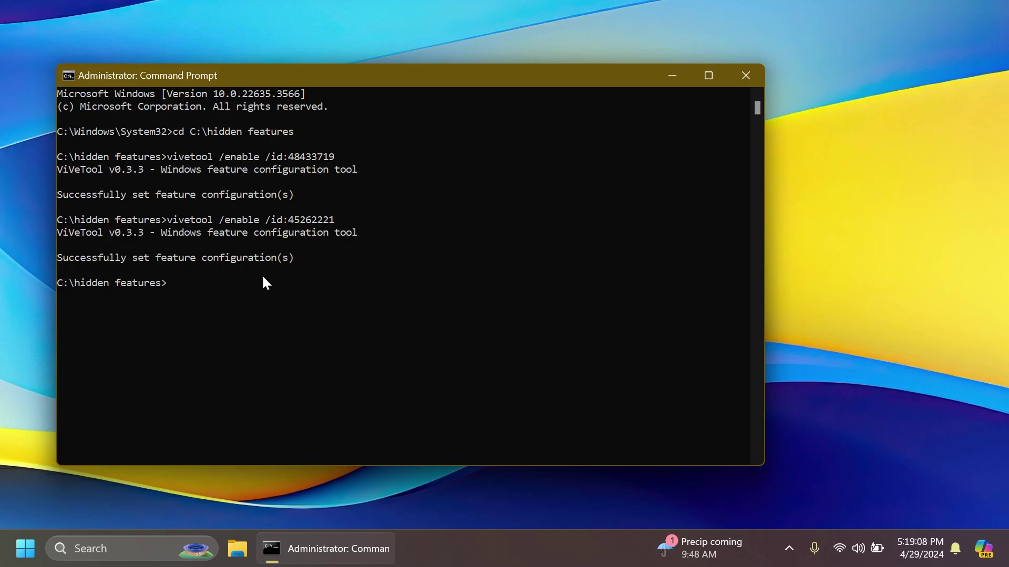
Close Command Prompt, open File Explorer, and go to the Pictures folder.
click(745, 76)
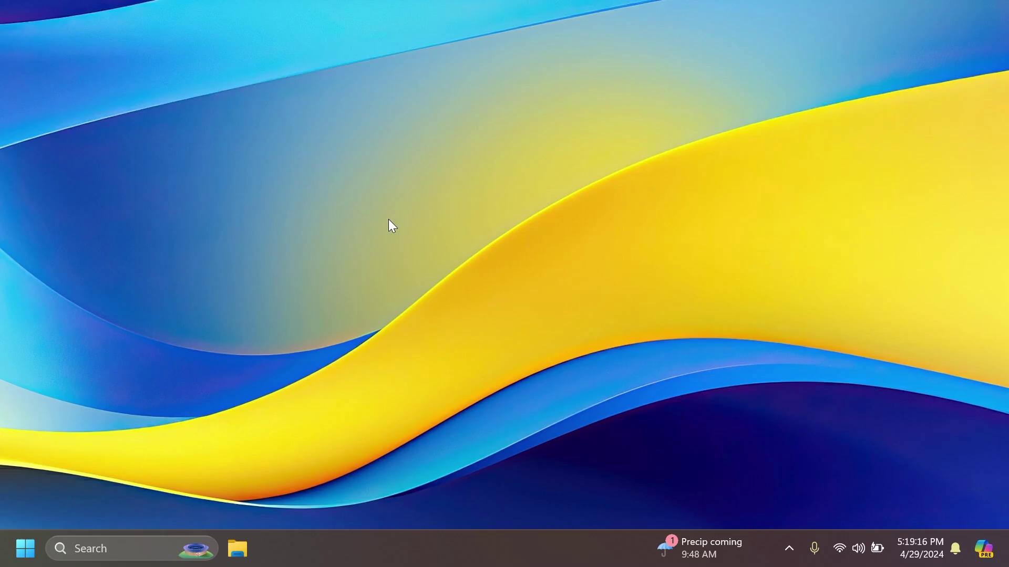
click(237, 549)
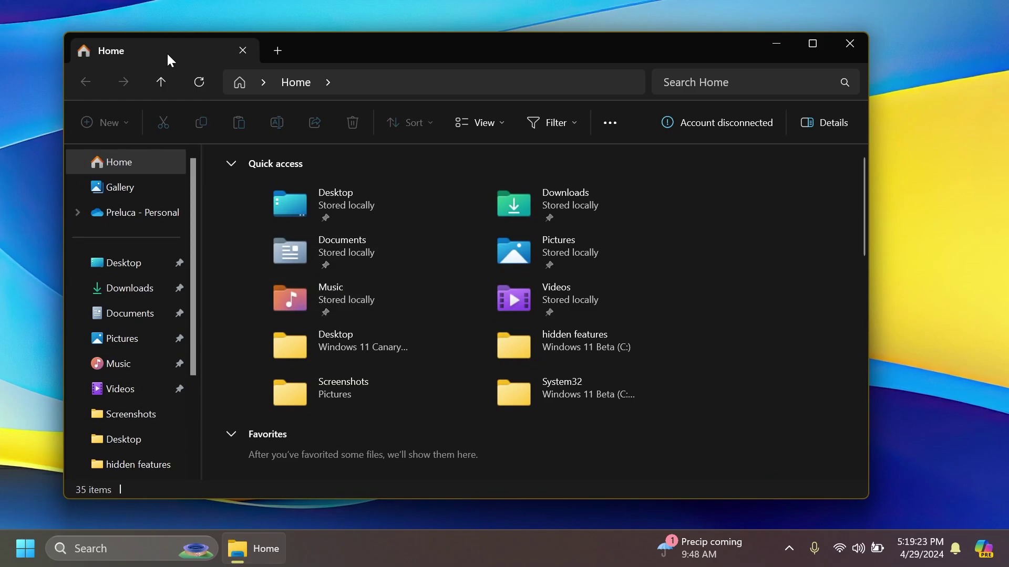
right_click(166, 50)
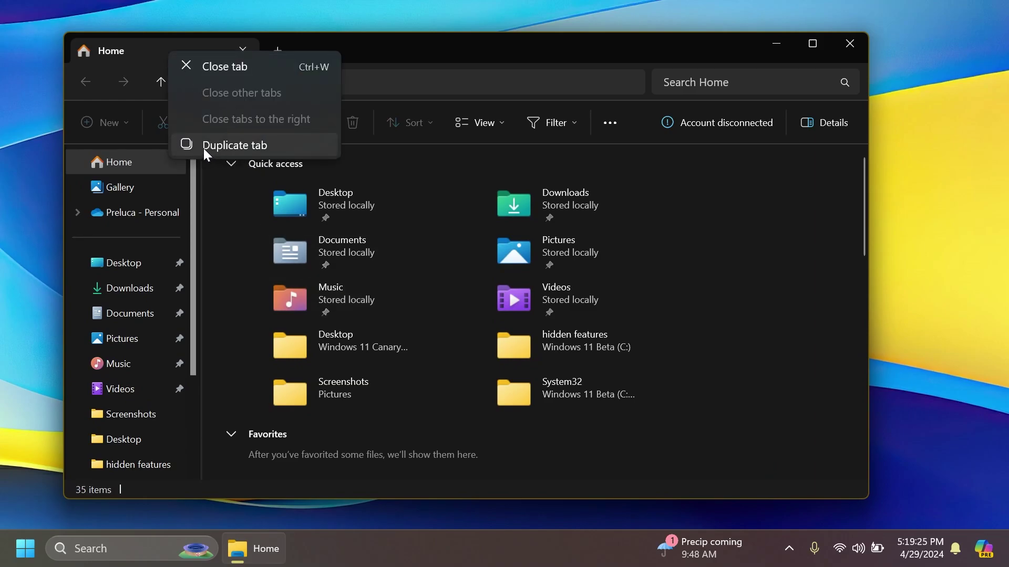
click(400, 49)
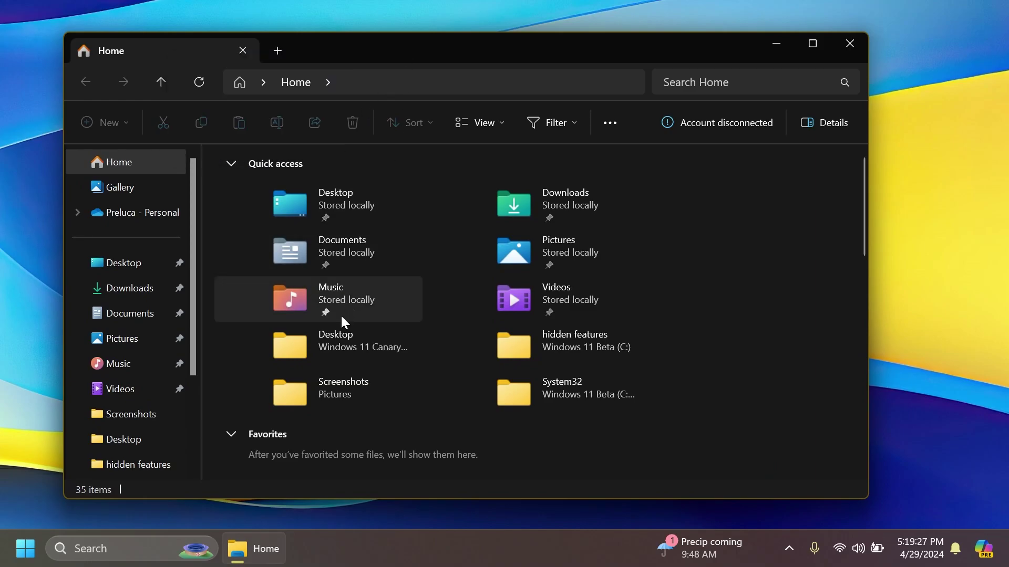
click(100, 339)
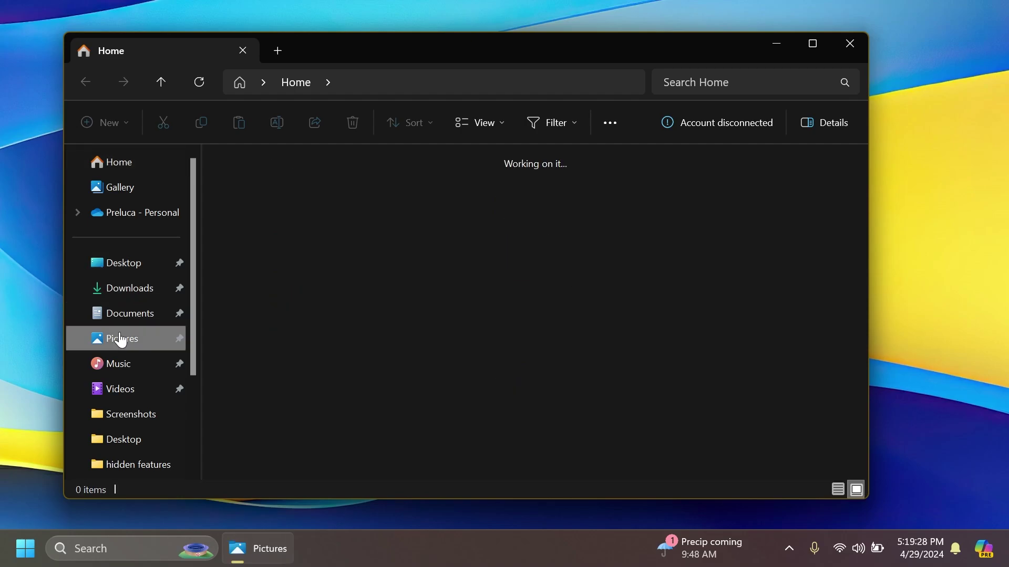
Duplicate the Pictures tab and switch back and forth between the two copies.
right_click(158, 48)
click(215, 136)
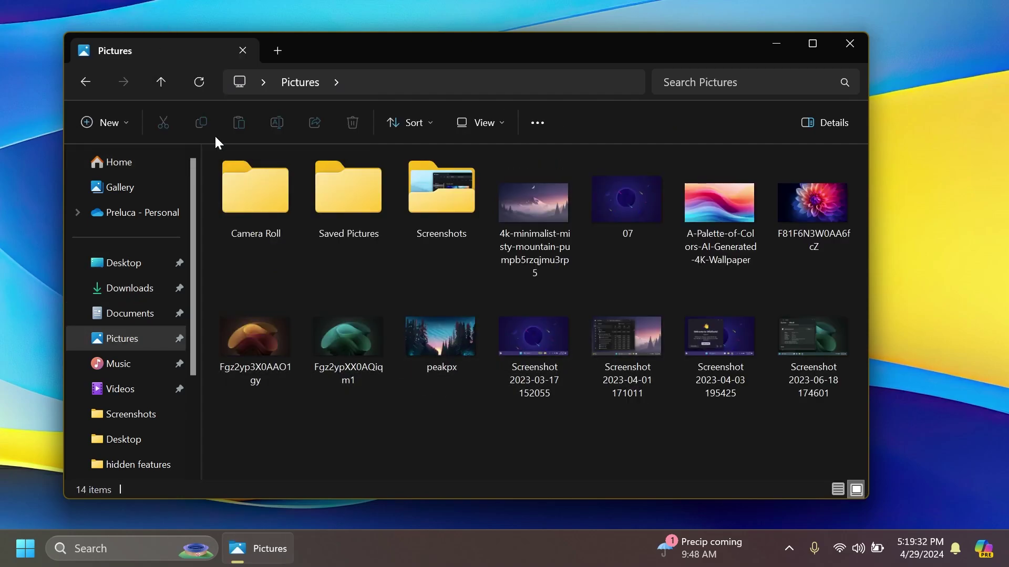
click(180, 44)
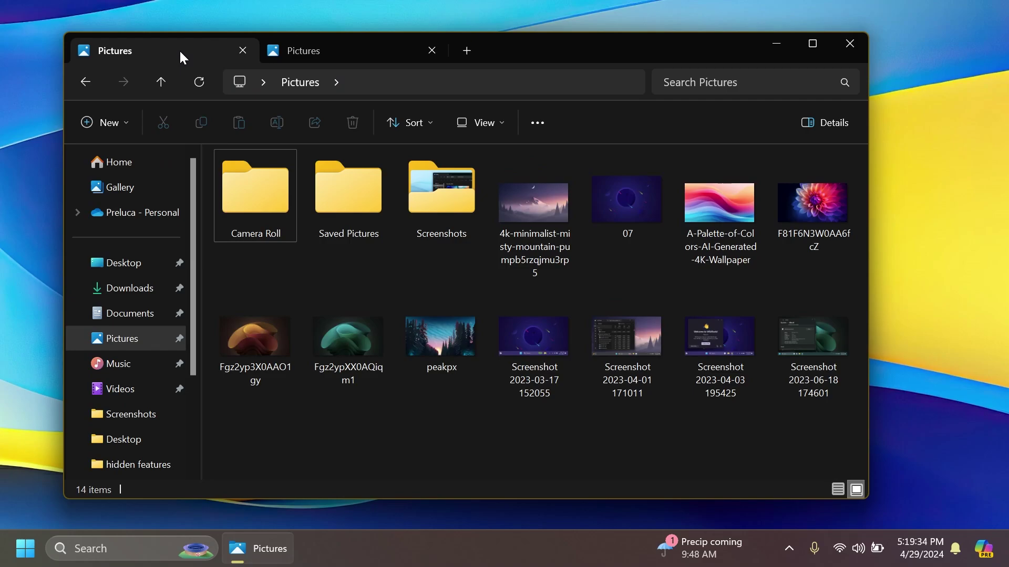
click(351, 51)
click(145, 44)
click(343, 54)
click(176, 53)
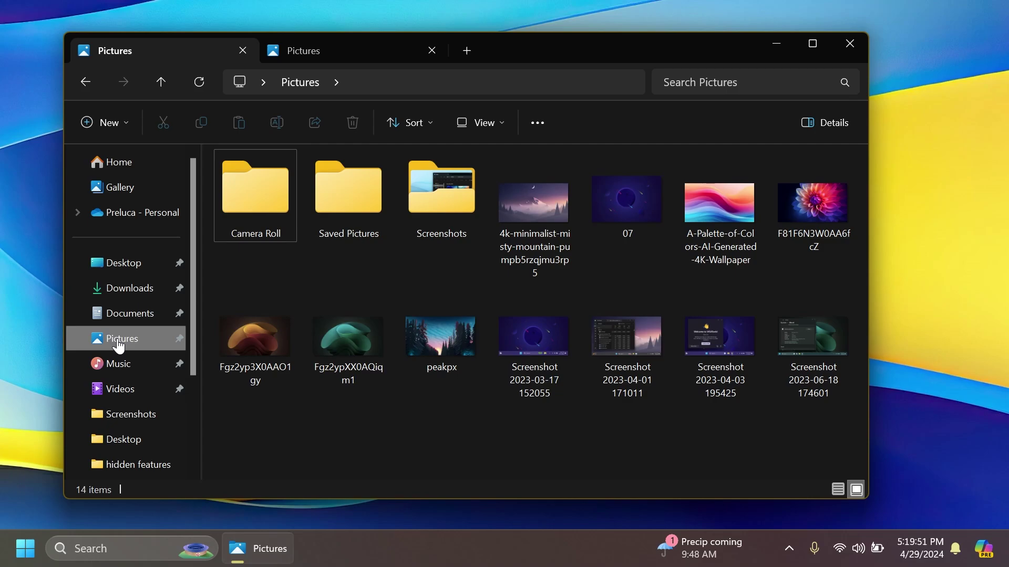
Open Screenshots, duplicate its tab, then close the duplicate copy.
double_click(452, 179)
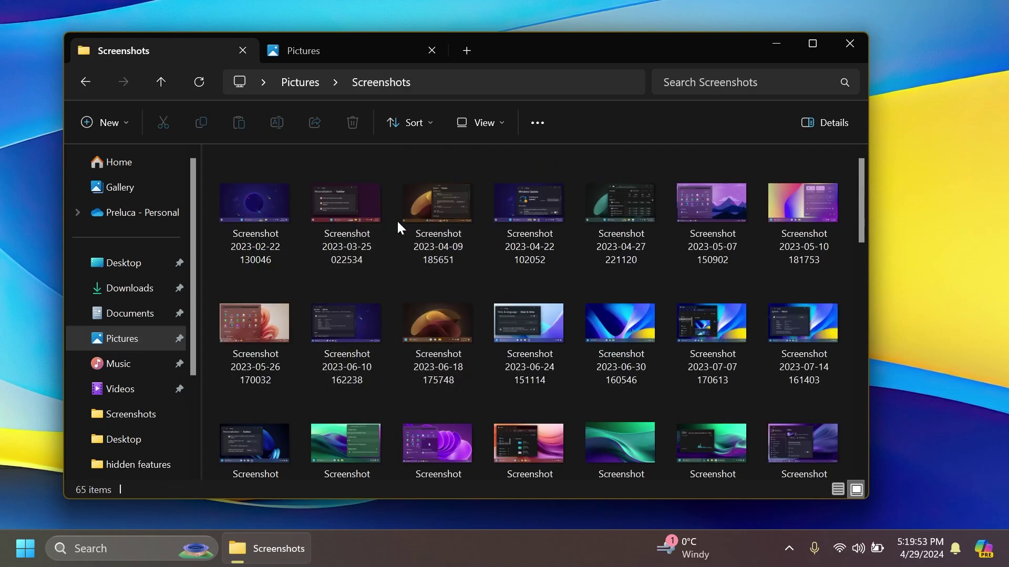
right_click(157, 50)
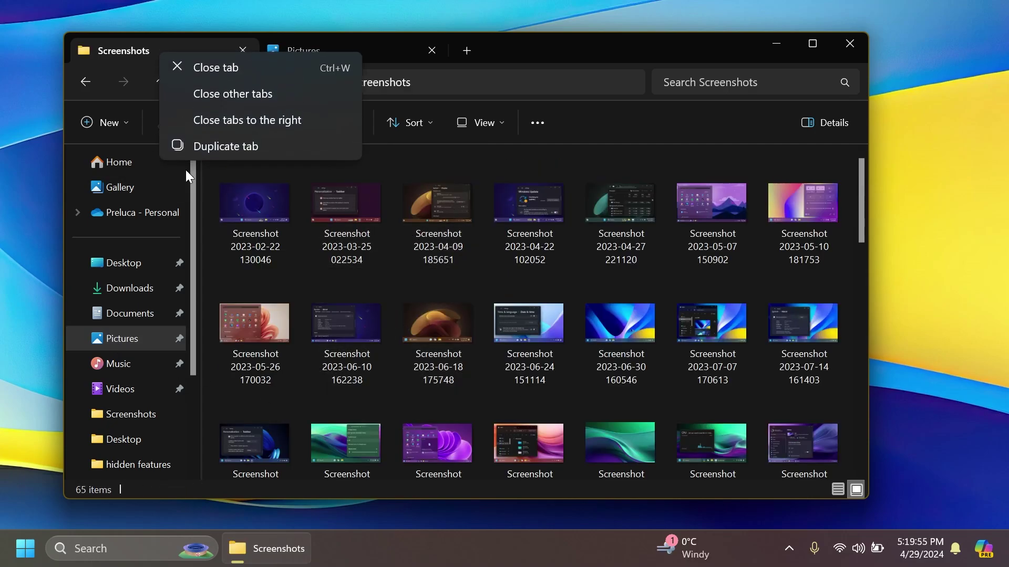
click(210, 144)
click(178, 50)
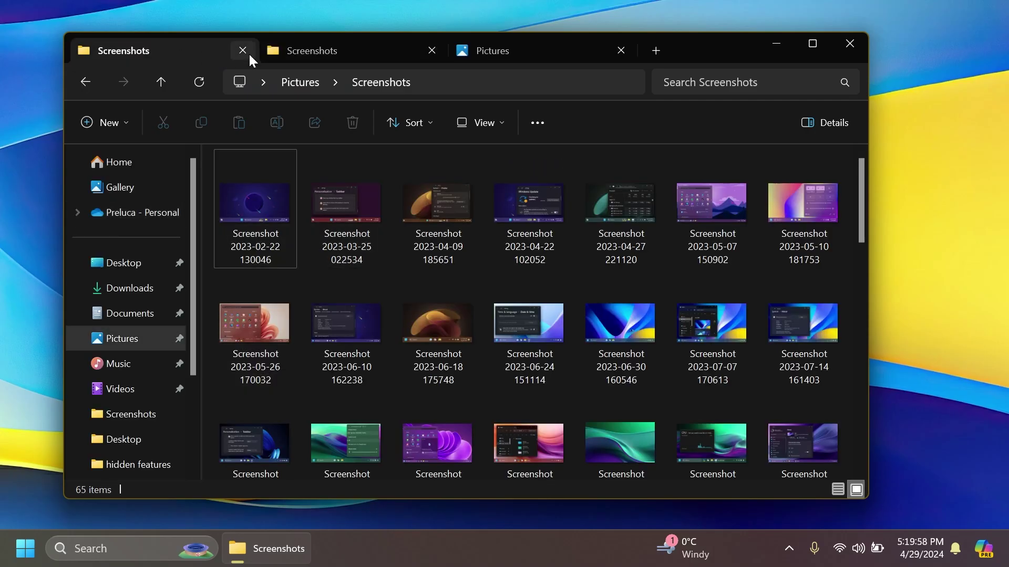
click(432, 50)
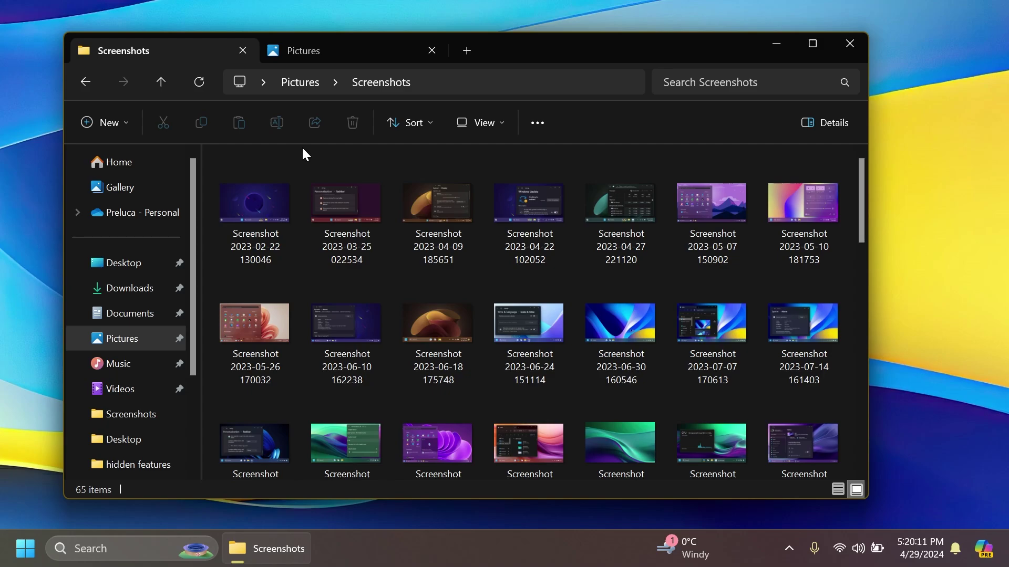
key(ctrl+Tab)
click(196, 58)
Open Documents, duplicate its tab, and close File Explorer with Alt+F4.
right_click(157, 50)
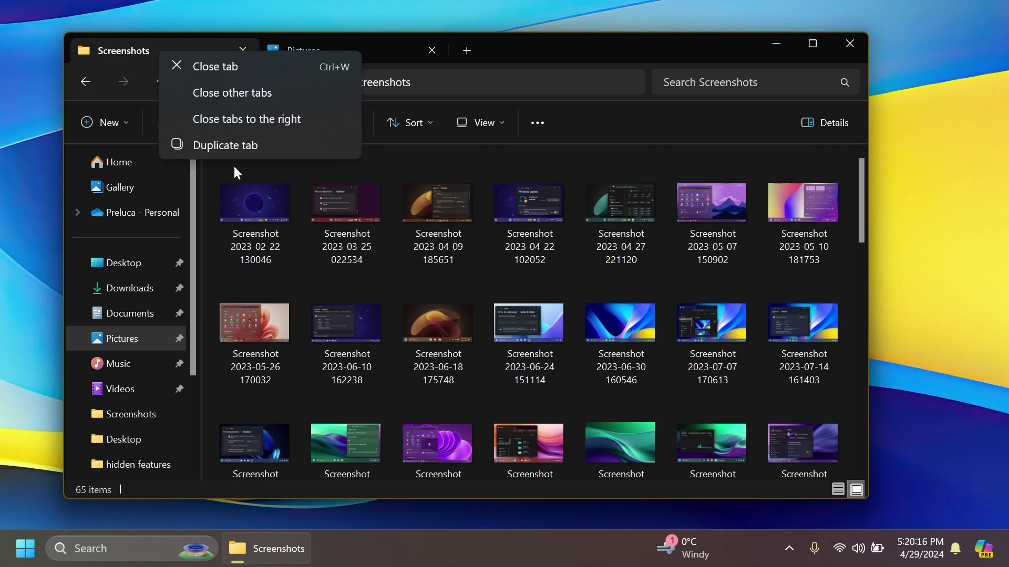
click(129, 314)
right_click(160, 49)
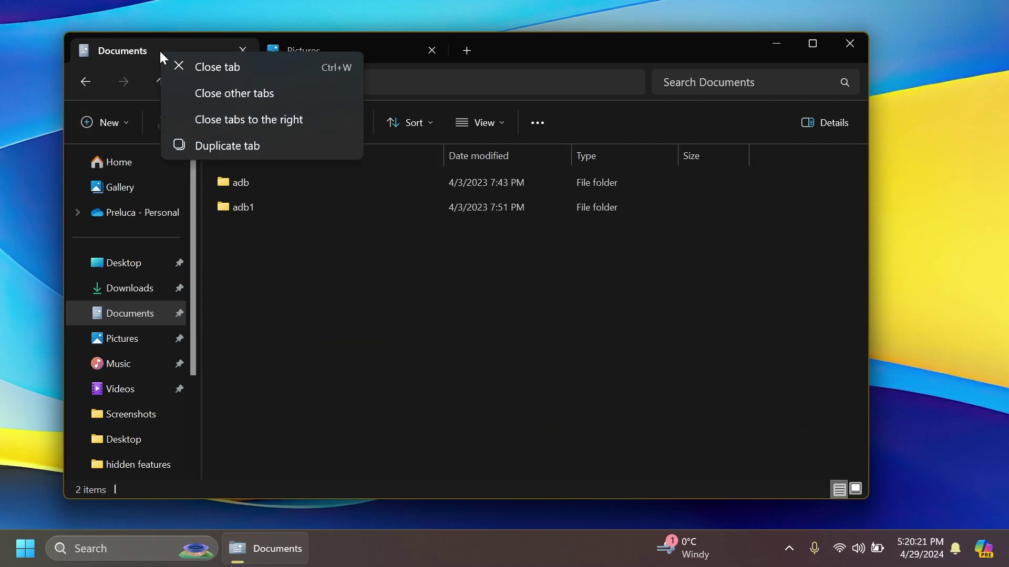
click(205, 145)
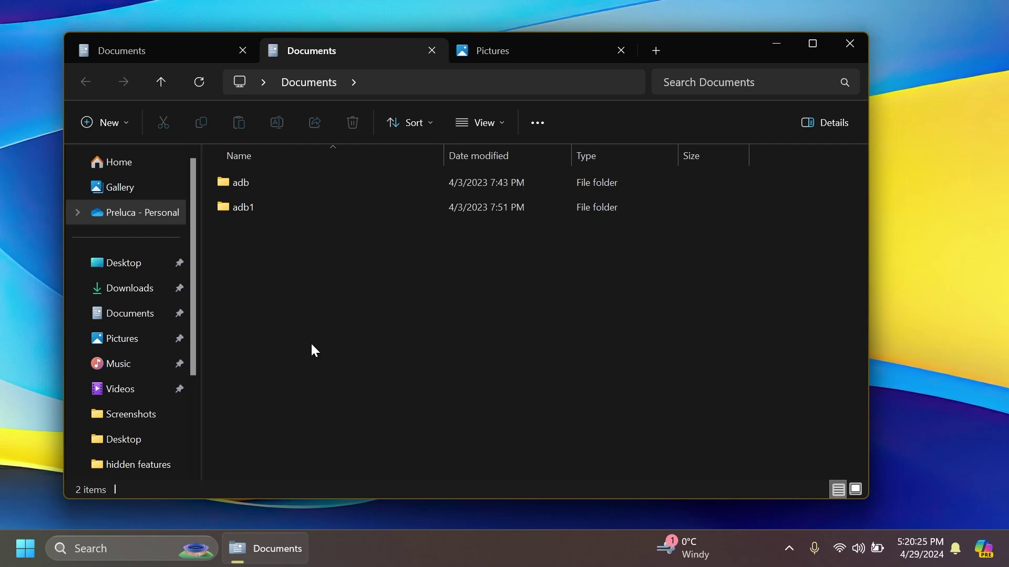
key(alt+F4)
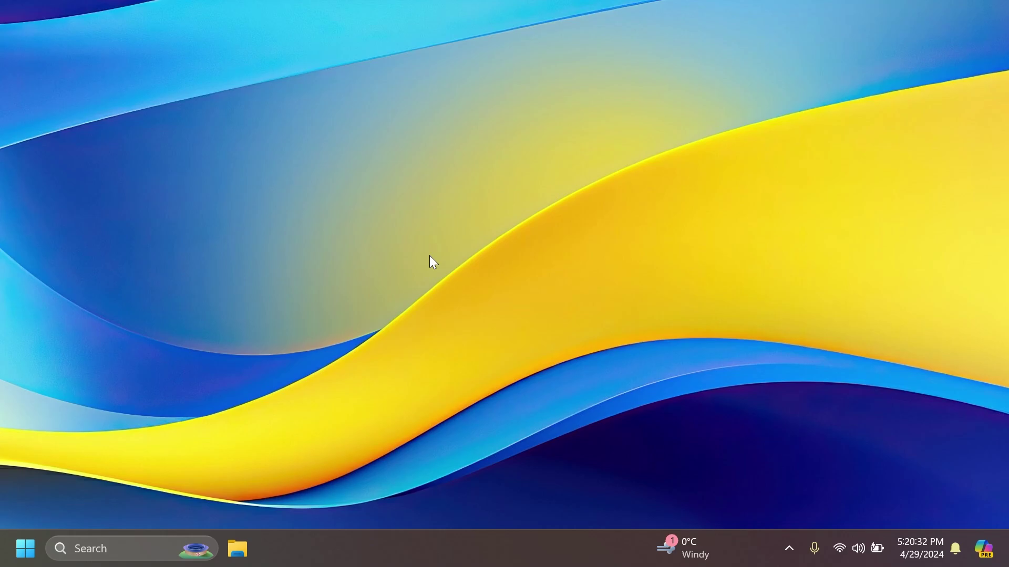